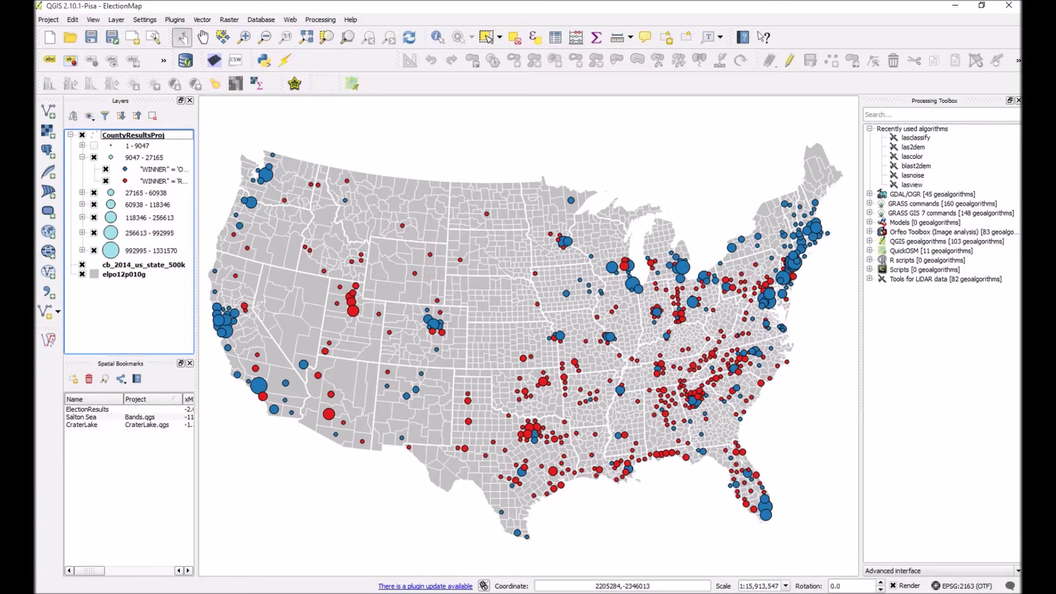
- Create a new print composer from the Project menu titled 'Election 2012'
{"action": "key", "text": "ctrl+shift+c"}
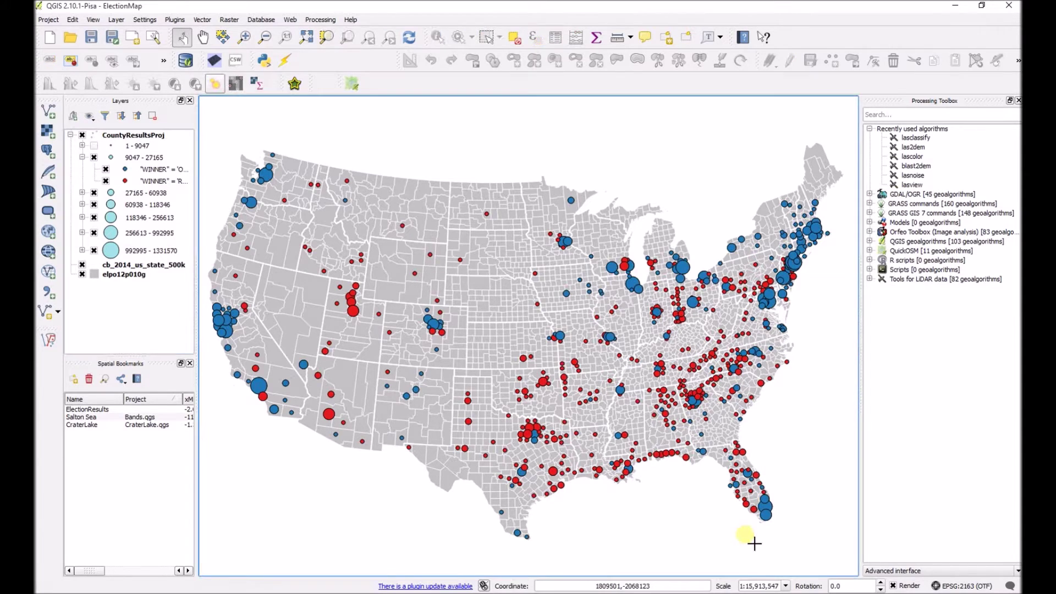
{"action": "left_click", "coordinate": [49, 19]}
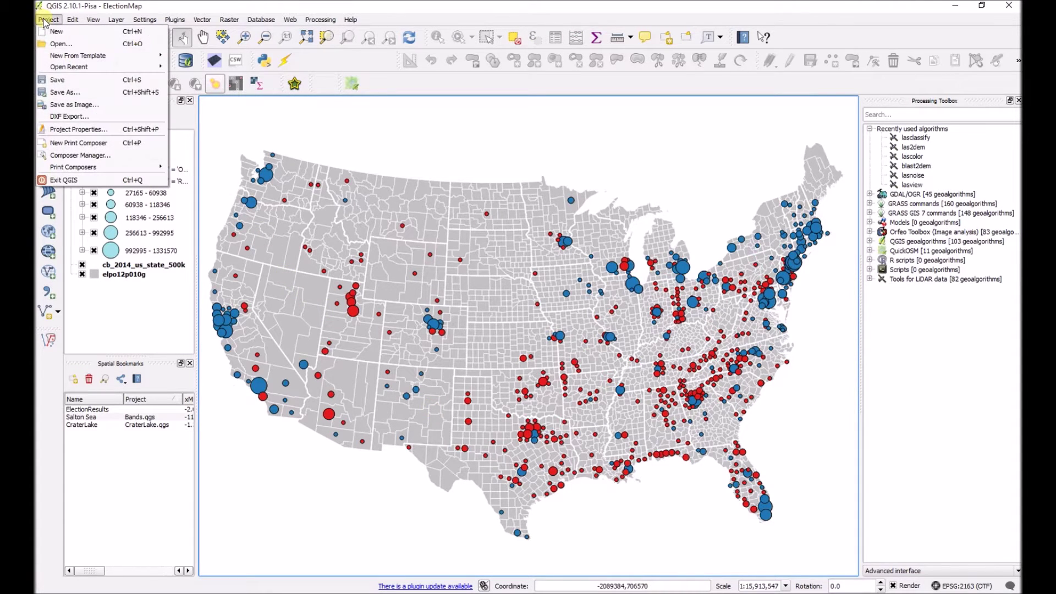
{"action": "left_click", "coordinate": [104, 145]}
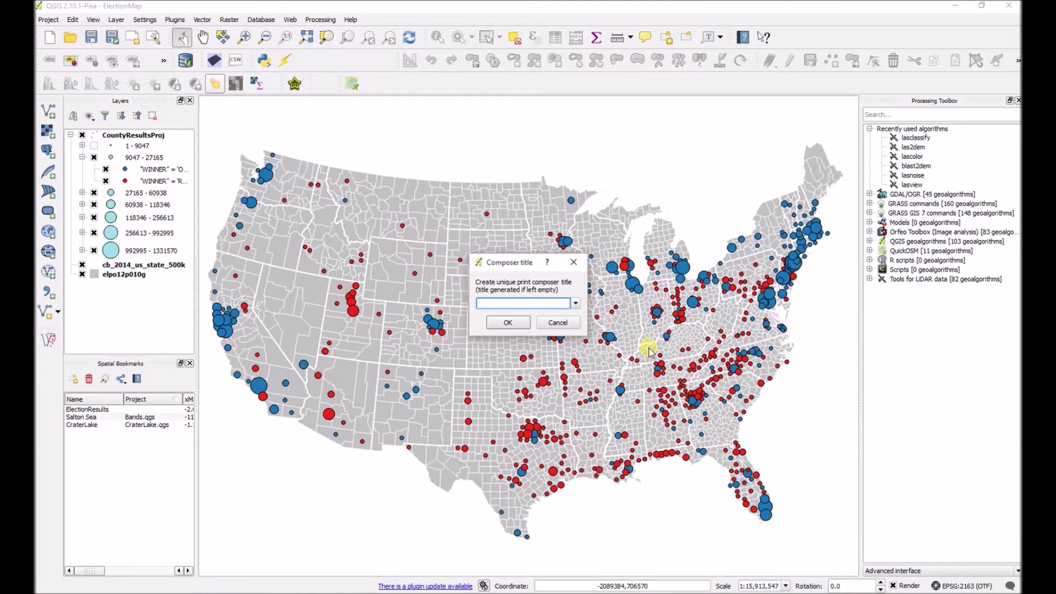
{"action": "type", "text": "Election 2012"}
{"action": "left_click", "coordinate": [516, 320]}
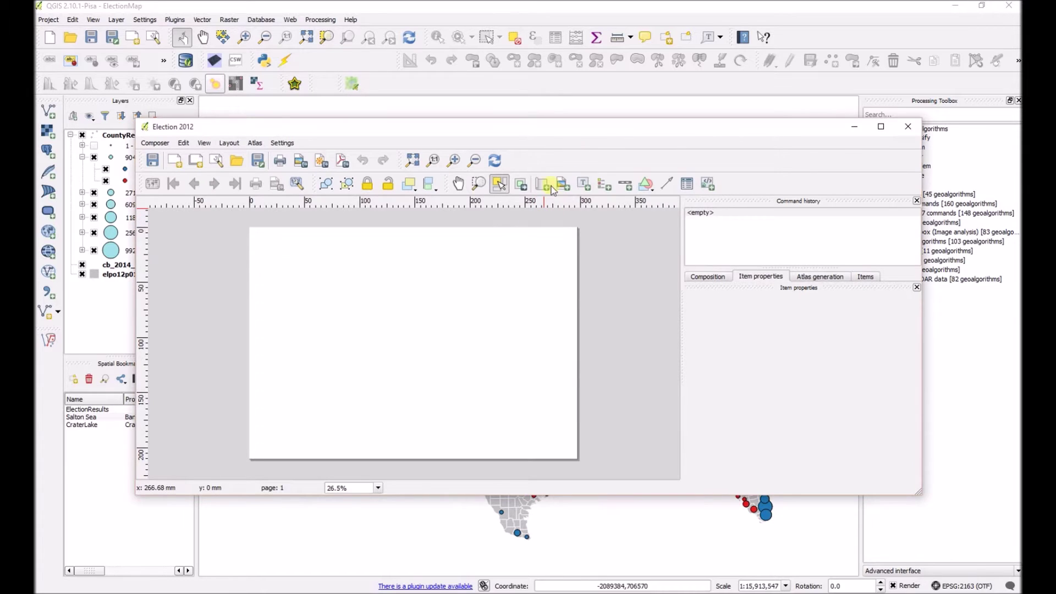
- Maximize the Election 2012 composer window and zoom the blank page to about 99%
{"action": "double_click", "coordinate": [573, 130]}
{"action": "scroll", "coordinate": [397, 243], "scroll_direction": "up", "scroll_amount": 2}
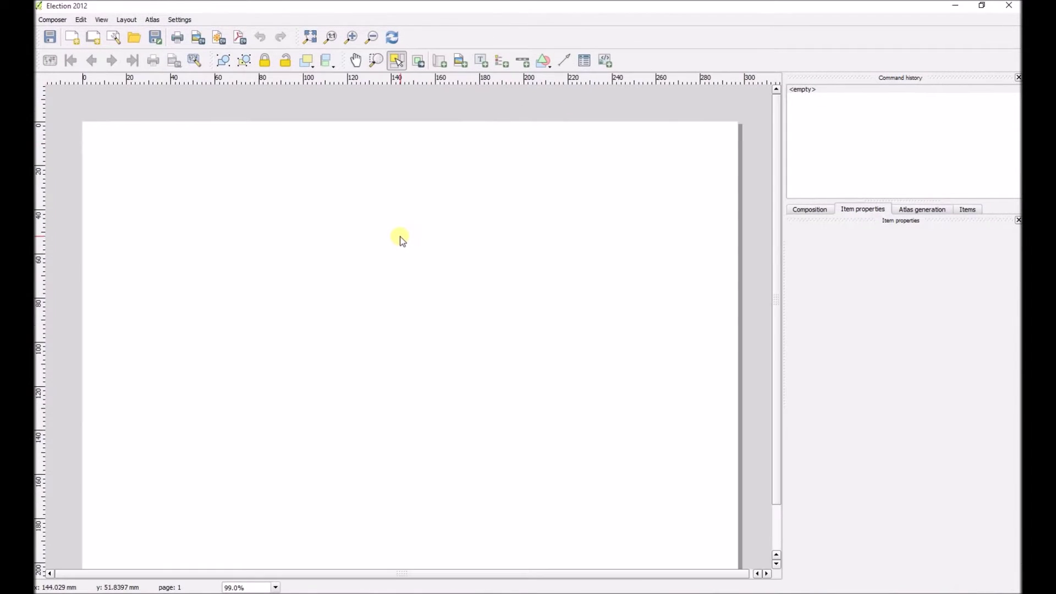
{"action": "left_click_drag", "start_coordinate": [774, 331], "coordinate": [780, 353]}
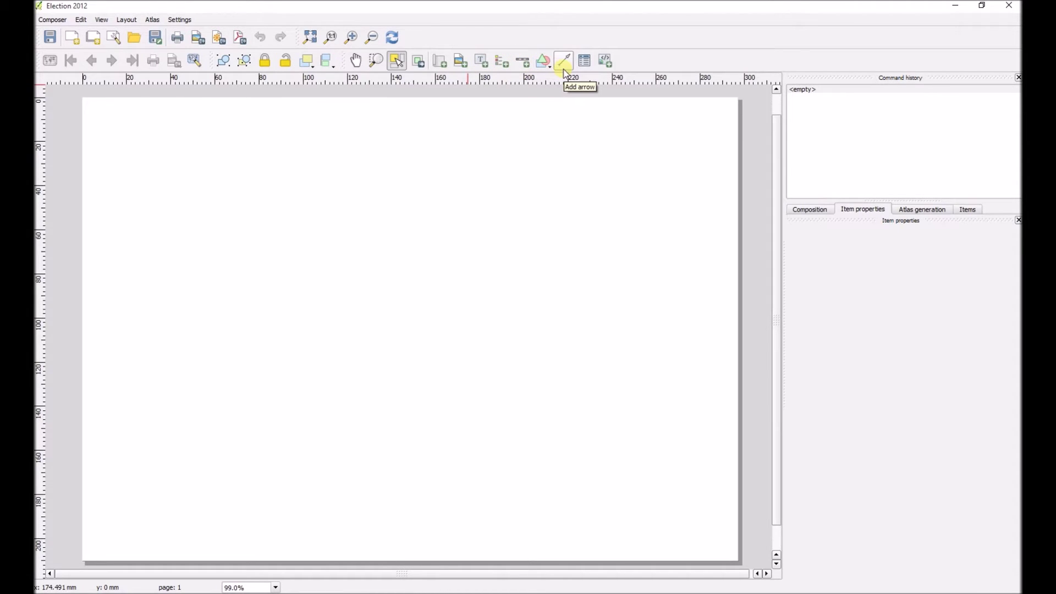
- Draw a map frame covering the whole composer page
{"action": "left_click", "coordinate": [440, 61]}
{"action": "left_click_drag", "start_coordinate": [92, 151], "coordinate": [728, 545]}
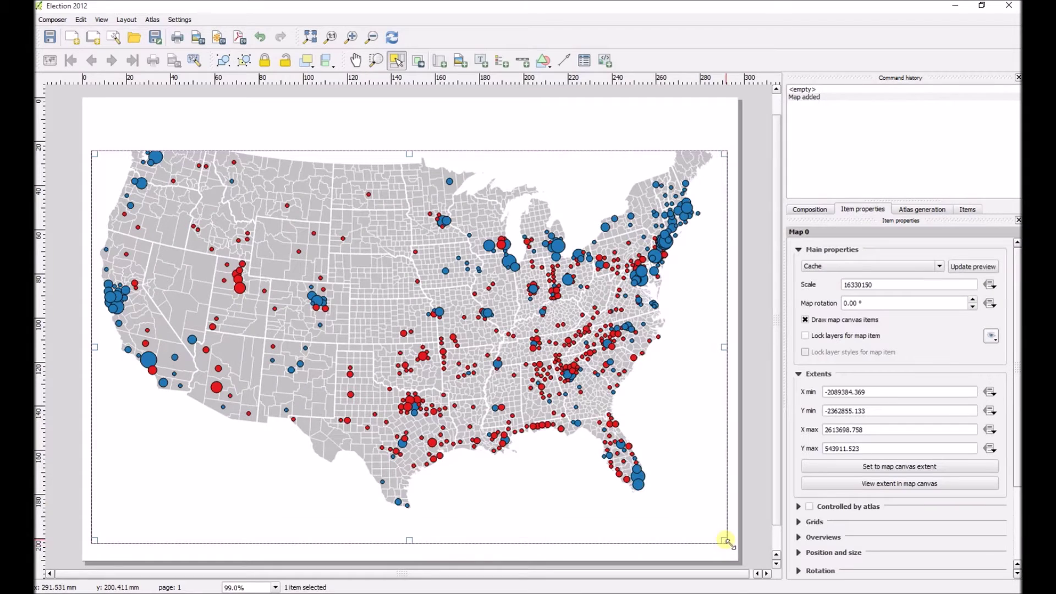
{"action": "left_click", "coordinate": [746, 440]}
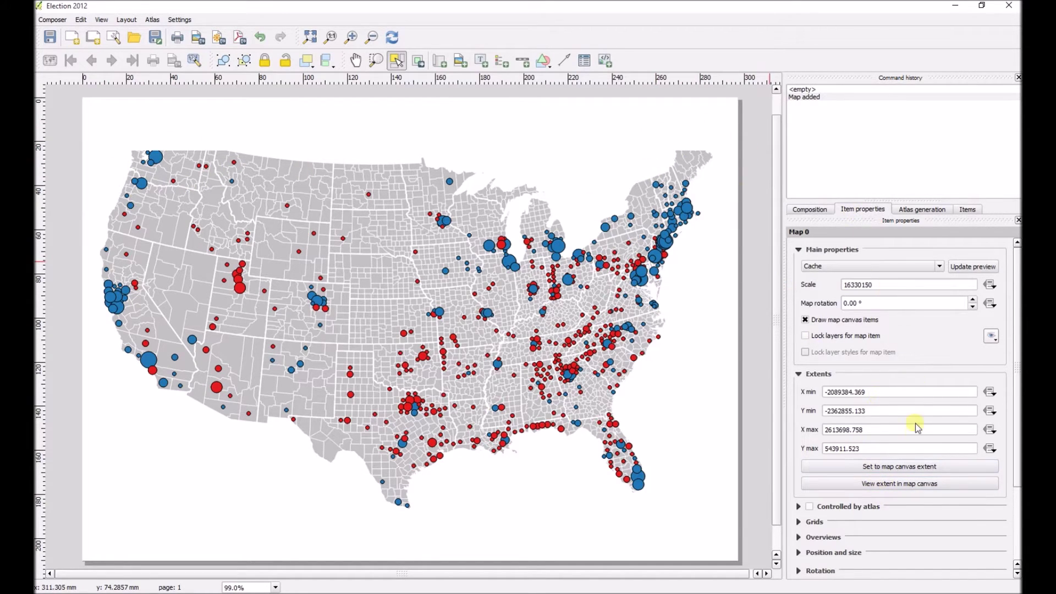
- Match the map to the main canvas extent and set its scale to 16230918
{"action": "left_click", "coordinate": [903, 470]}
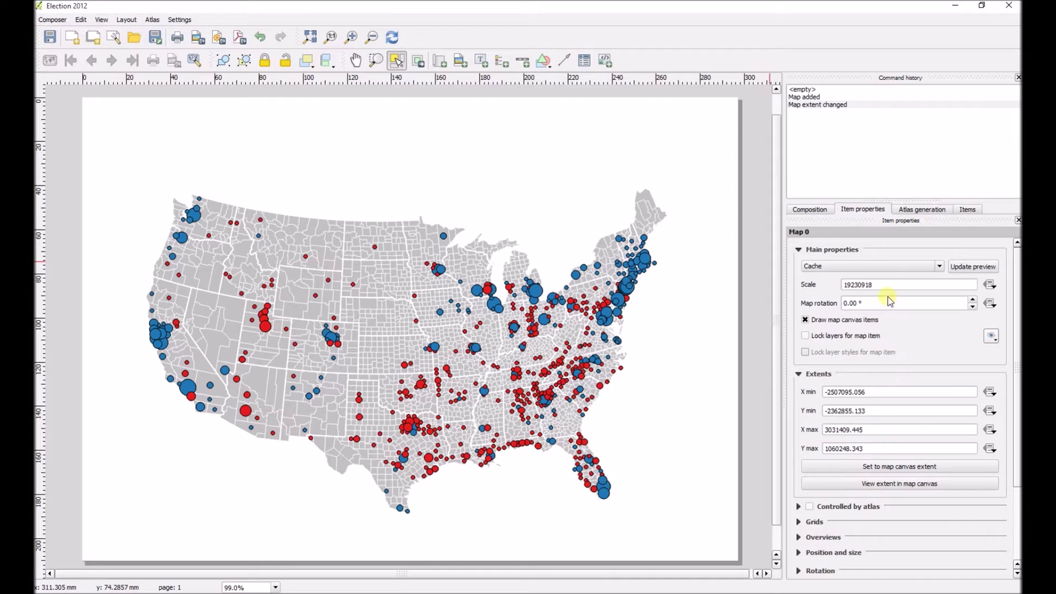
{"action": "left_click", "coordinate": [854, 287]}
{"action": "key", "text": "BackSpace"}
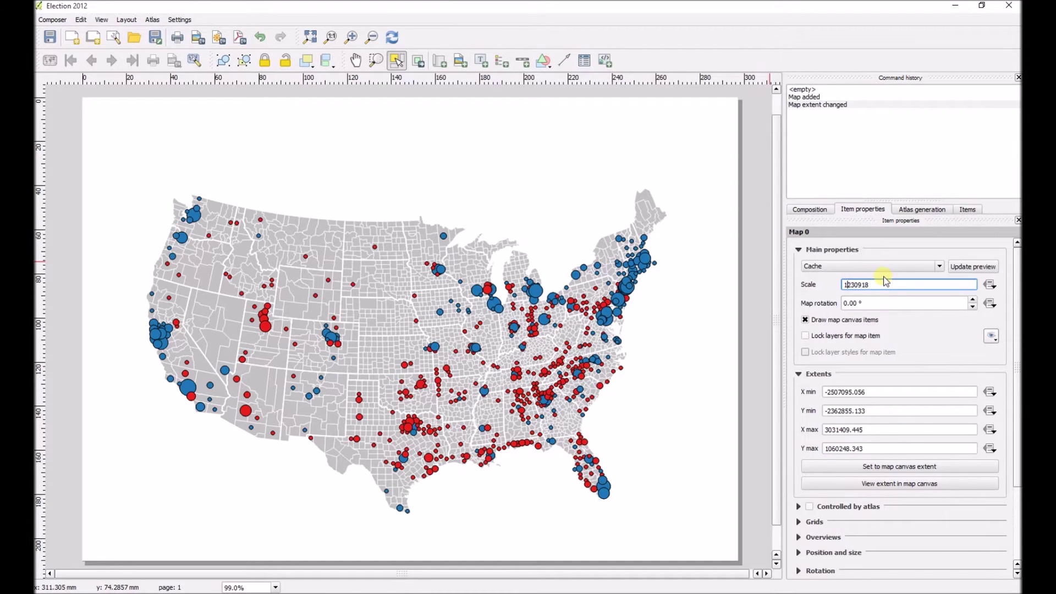
{"action": "type", "text": "6"}
{"action": "left_click", "coordinate": [913, 307]}
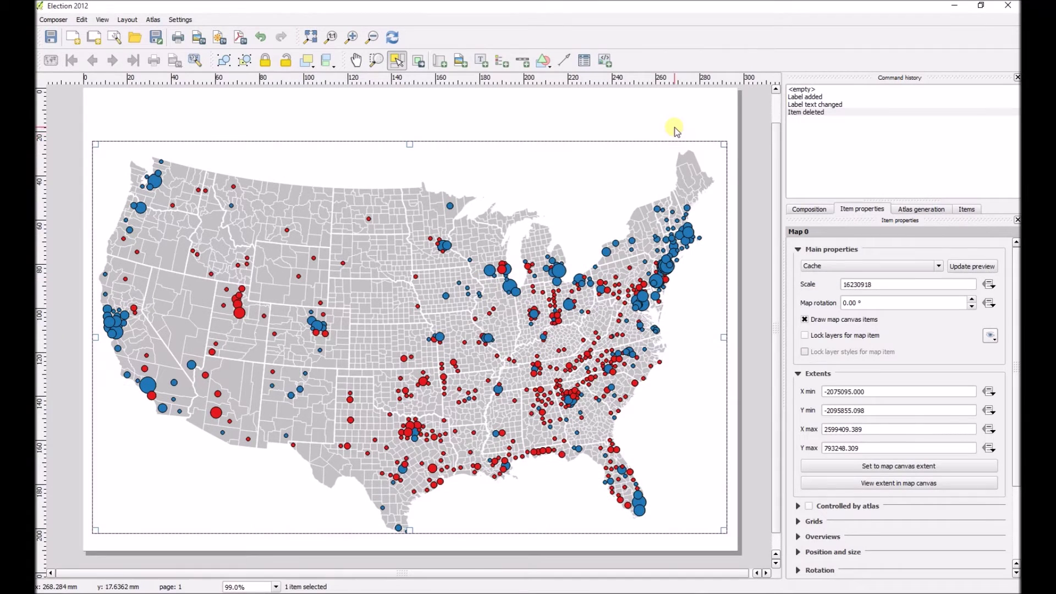
- Add a label above the map reading 'Presidential Election Results 2012, Margin of Win by Candidate and County'
{"action": "left_click", "coordinate": [481, 60]}
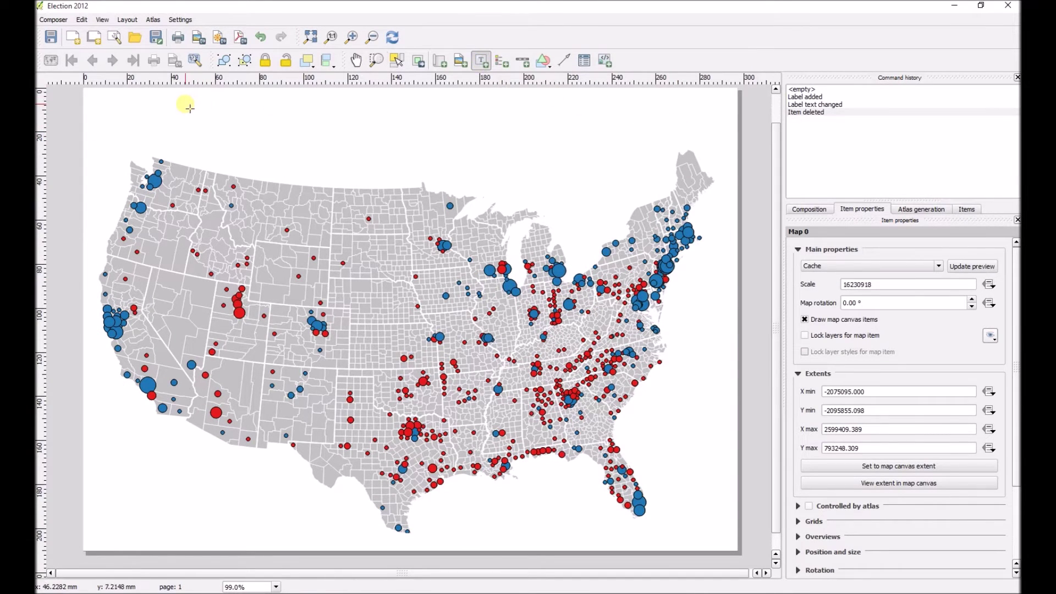
{"action": "left_click_drag", "start_coordinate": [325, 160], "coordinate": [627, 148]}
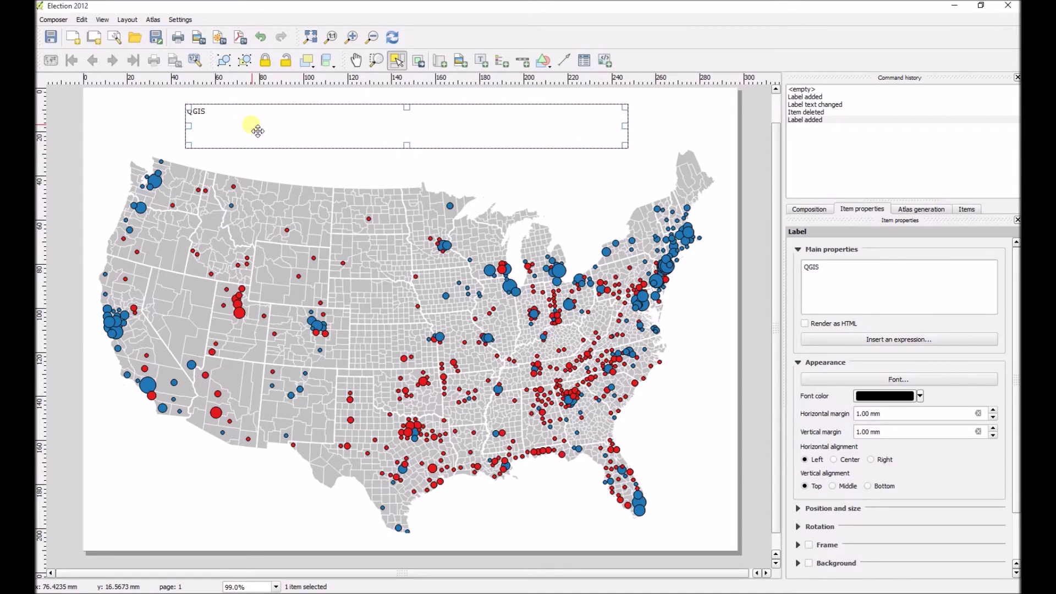
{"action": "left_click_drag", "start_coordinate": [835, 267], "coordinate": [792, 267]}
{"action": "type", "text": "P"}
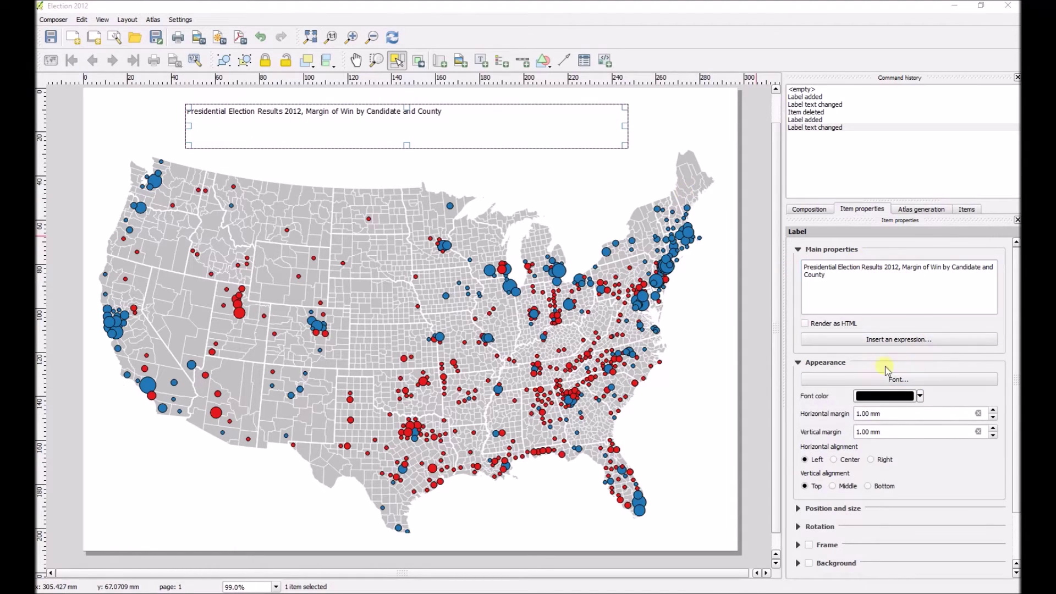
- Enlarge the title font and stretch the label box wider toward both page edges
{"action": "left_click", "coordinate": [921, 378]}
{"action": "scroll", "coordinate": [646, 273], "scroll_direction": "down", "scroll_amount": 2}
{"action": "scroll", "coordinate": [626, 279], "scroll_direction": "down", "scroll_amount": 1}
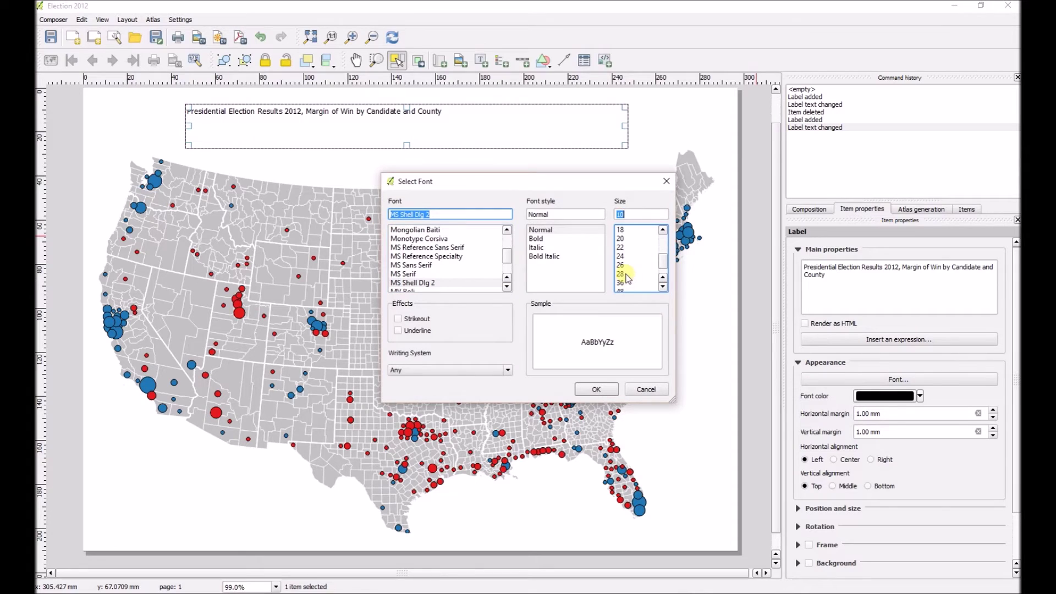
{"action": "left_click", "coordinate": [624, 269]}
{"action": "left_click", "coordinate": [598, 388]}
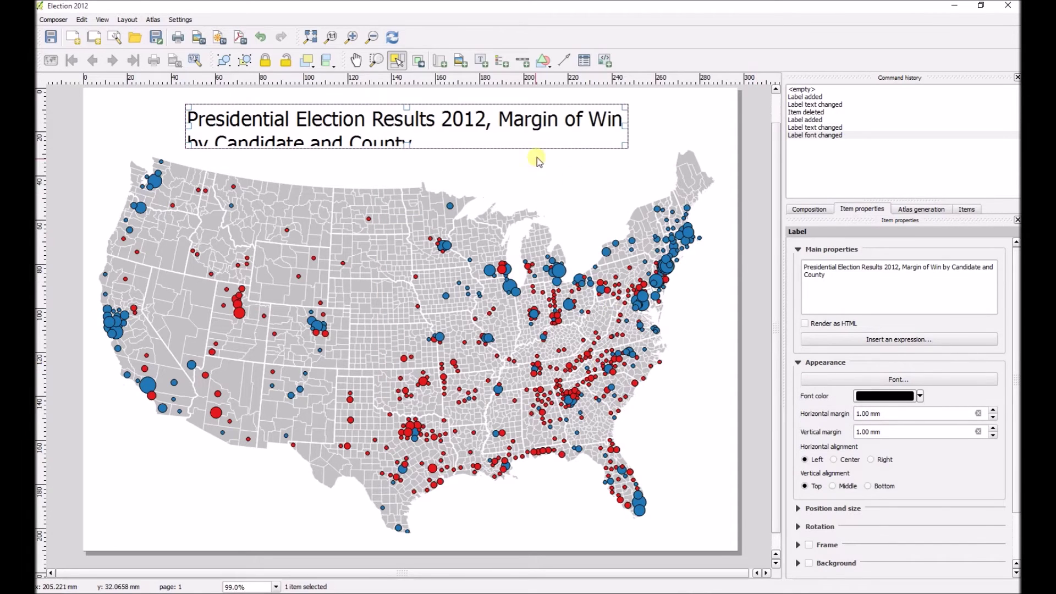
{"action": "left_click_drag", "start_coordinate": [625, 125], "coordinate": [709, 124]}
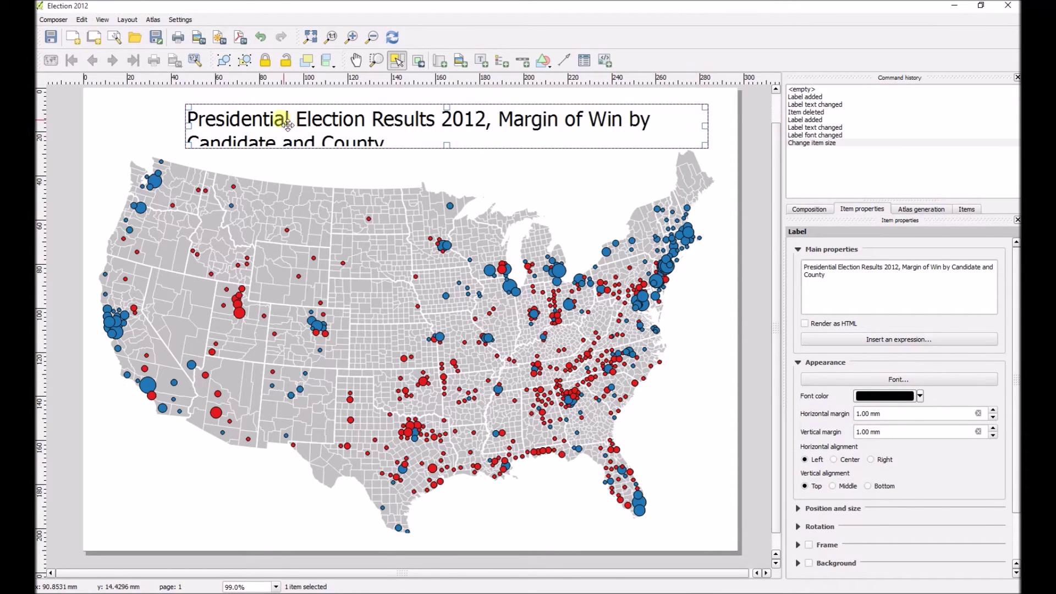
{"action": "left_click_drag", "start_coordinate": [188, 125], "coordinate": [108, 133]}
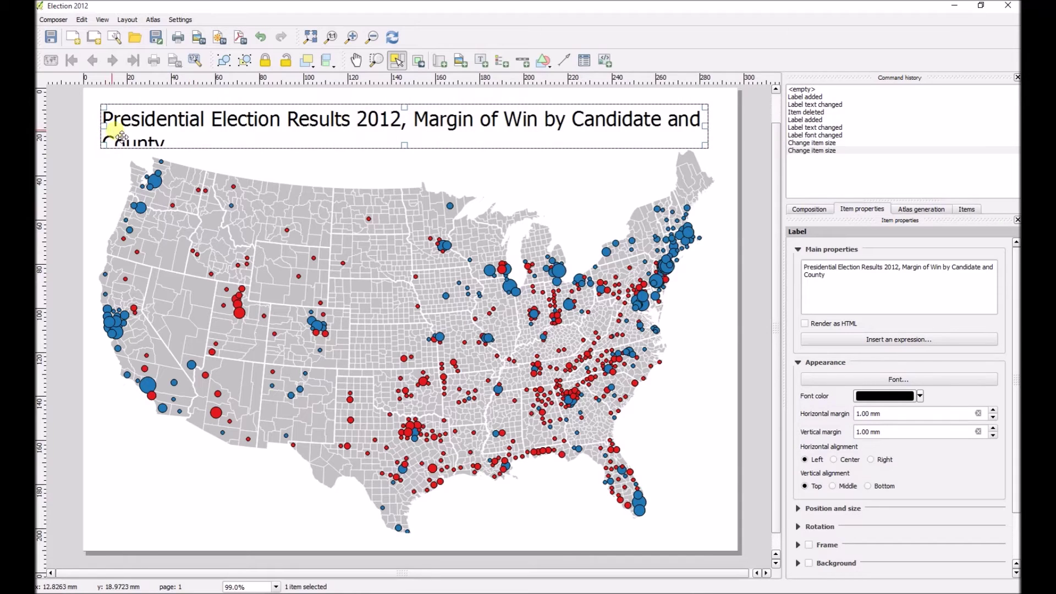
- Reduce the title font slightly and widen the box so the title fits on one line
{"action": "left_click", "coordinate": [874, 380]}
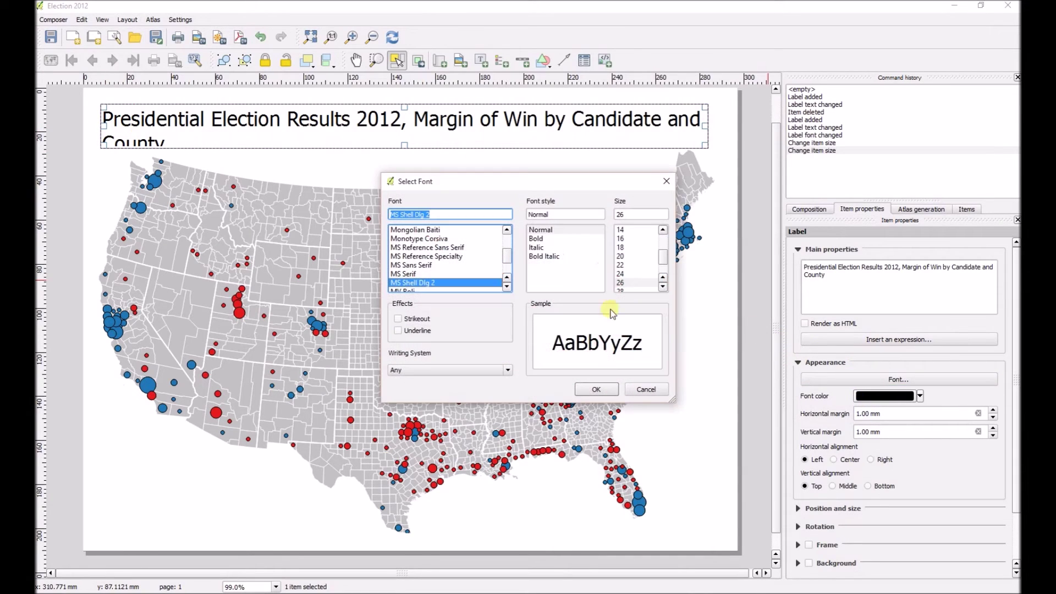
{"action": "left_click", "coordinate": [618, 275]}
{"action": "left_click", "coordinate": [603, 389]}
{"action": "left_click_drag", "start_coordinate": [705, 126], "coordinate": [726, 125]}
{"action": "left_click", "coordinate": [737, 144]}
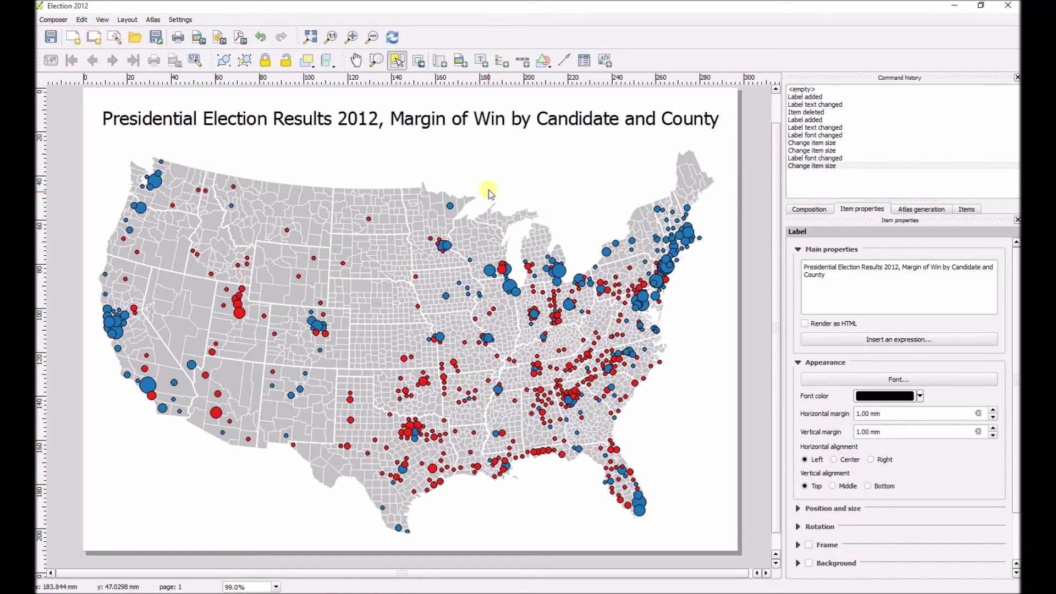
- Add an image frame at the page's lower left showing Legend.PNG
{"action": "left_click", "coordinate": [500, 61]}
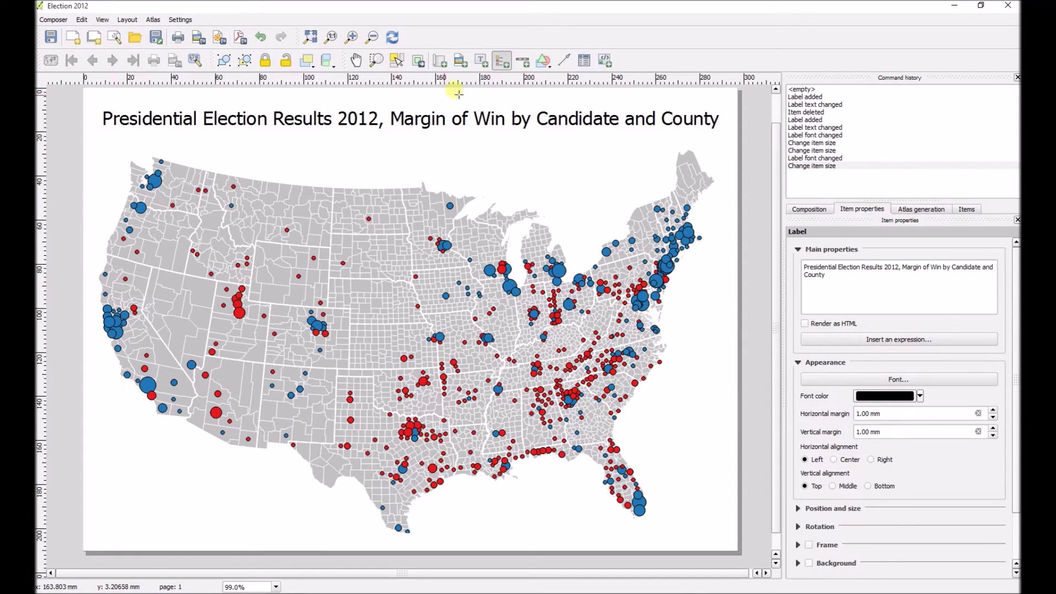
{"action": "left_click", "coordinate": [461, 60]}
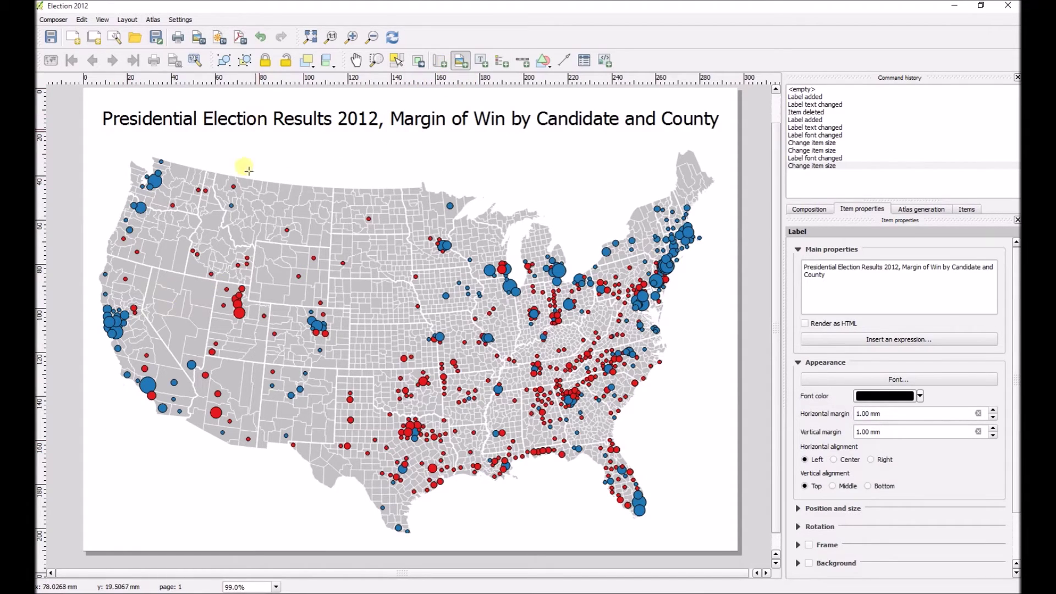
{"action": "left_click_drag", "start_coordinate": [111, 456], "coordinate": [193, 520]}
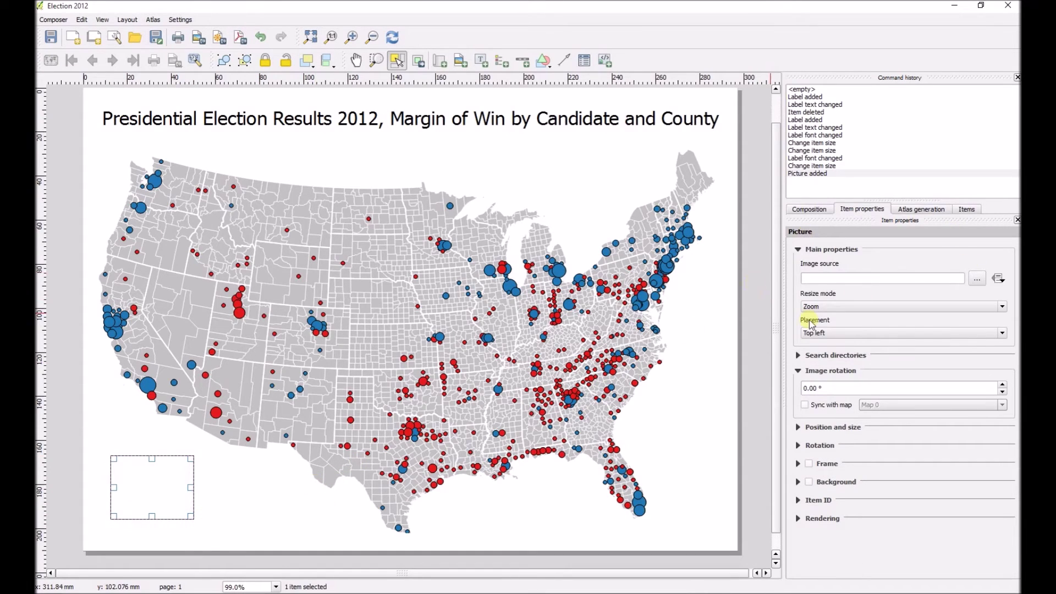
{"action": "left_click", "coordinate": [977, 280]}
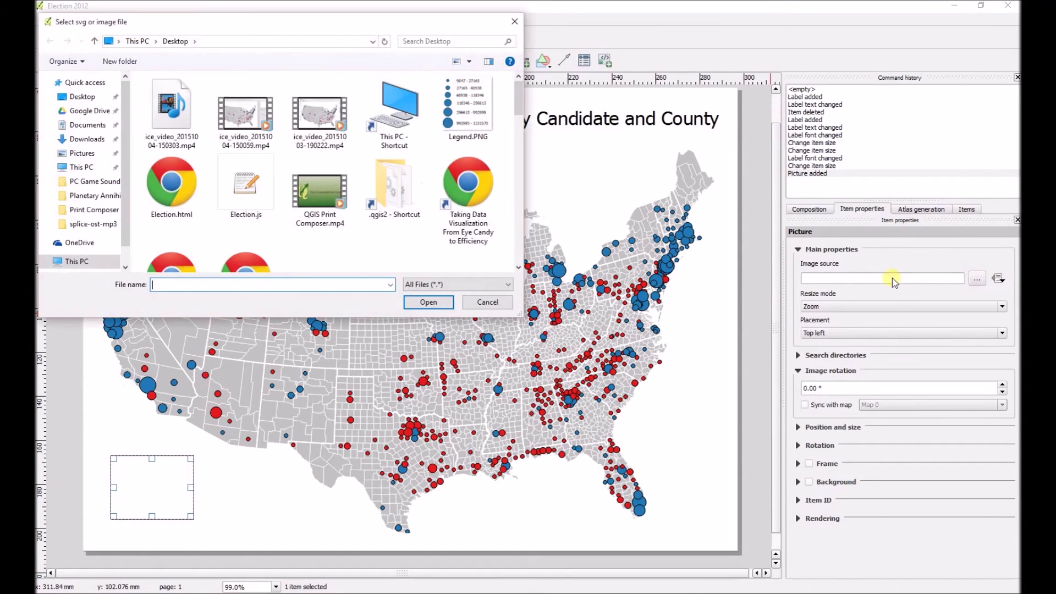
{"action": "double_click", "coordinate": [451, 135]}
- Enlarge the Legend.PNG picture by dragging its corner handle
{"action": "left_click", "coordinate": [258, 532]}
{"action": "left_click", "coordinate": [176, 492]}
{"action": "left_click_drag", "start_coordinate": [193, 518], "coordinate": [202, 528]}
{"action": "left_click", "coordinate": [221, 543]}
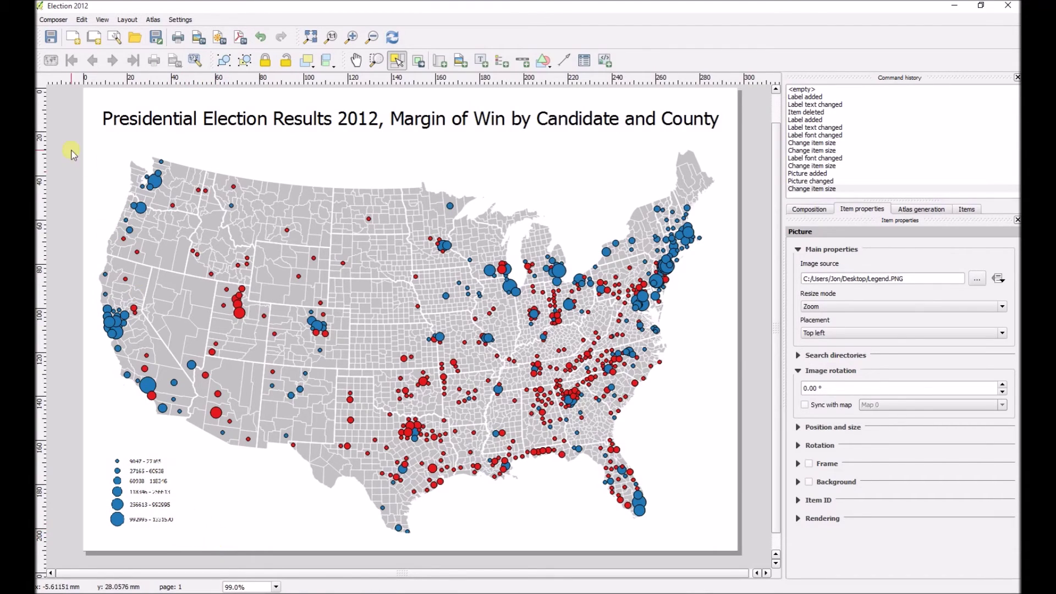
{"action": "left_click", "coordinate": [62, 21]}
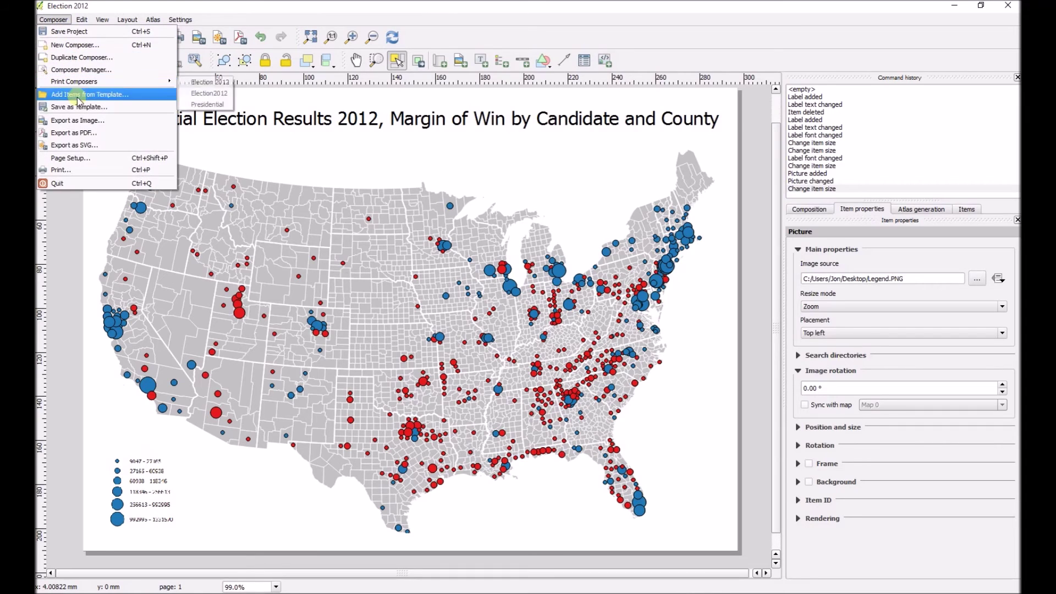
{"action": "left_click", "coordinate": [70, 33]}
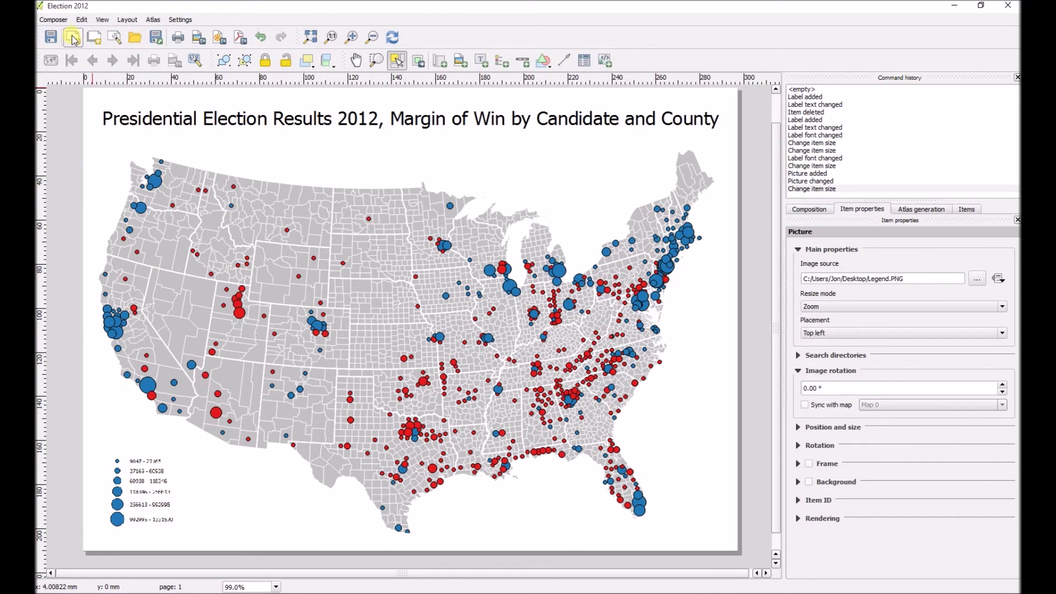
{"action": "left_click", "coordinate": [60, 21]}
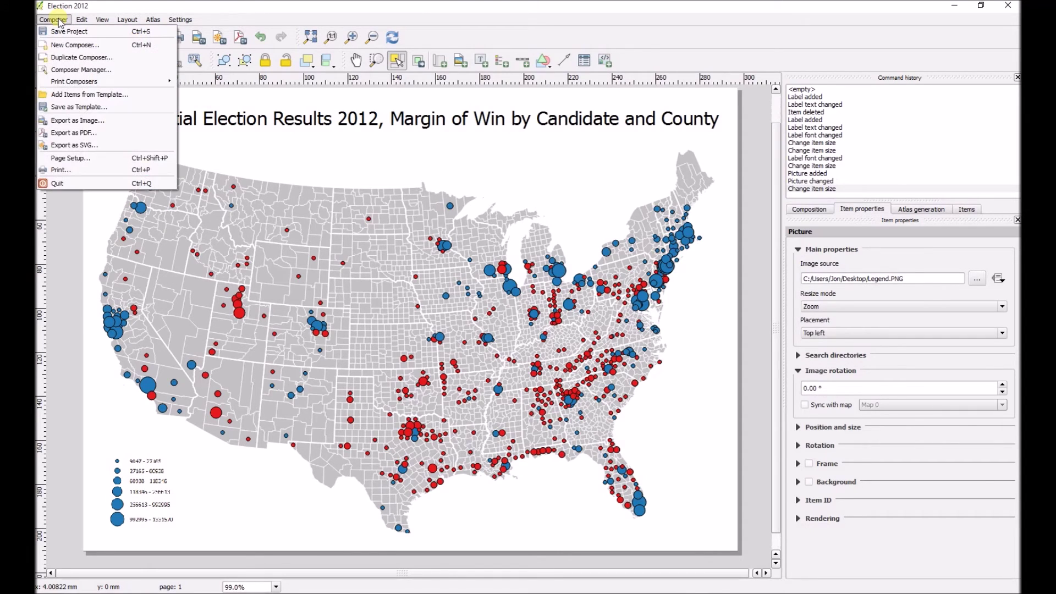
{"action": "mouse_move", "coordinate": [76, 83]}
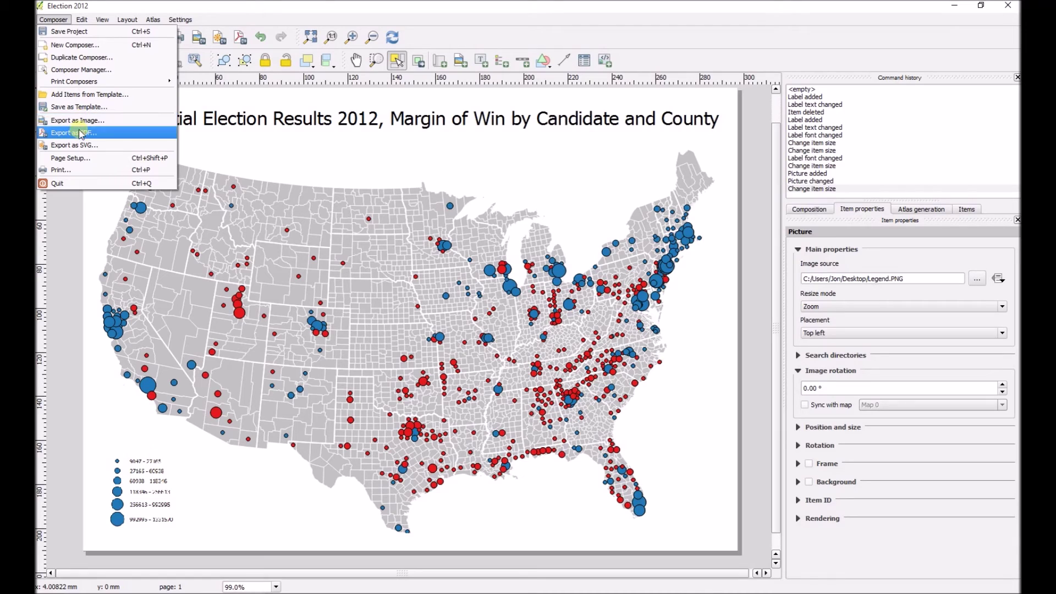
{"action": "left_click", "coordinate": [51, 233]}
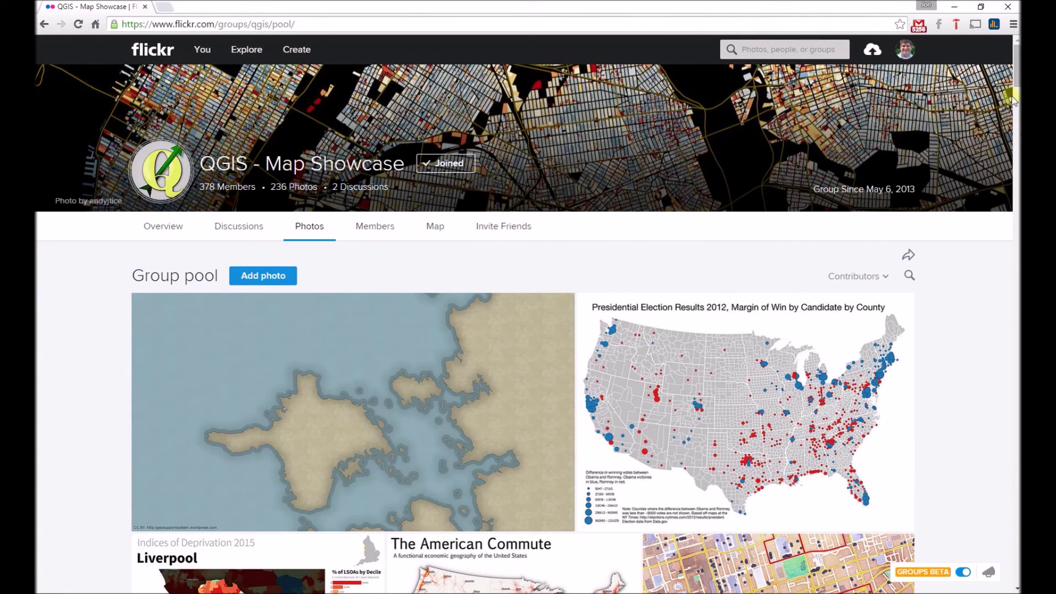
- Scroll down through the Flickr QGIS - Map Showcase group pool photos
{"action": "scroll", "coordinate": [1015, 87], "scroll_direction": "down", "scroll_amount": 4}
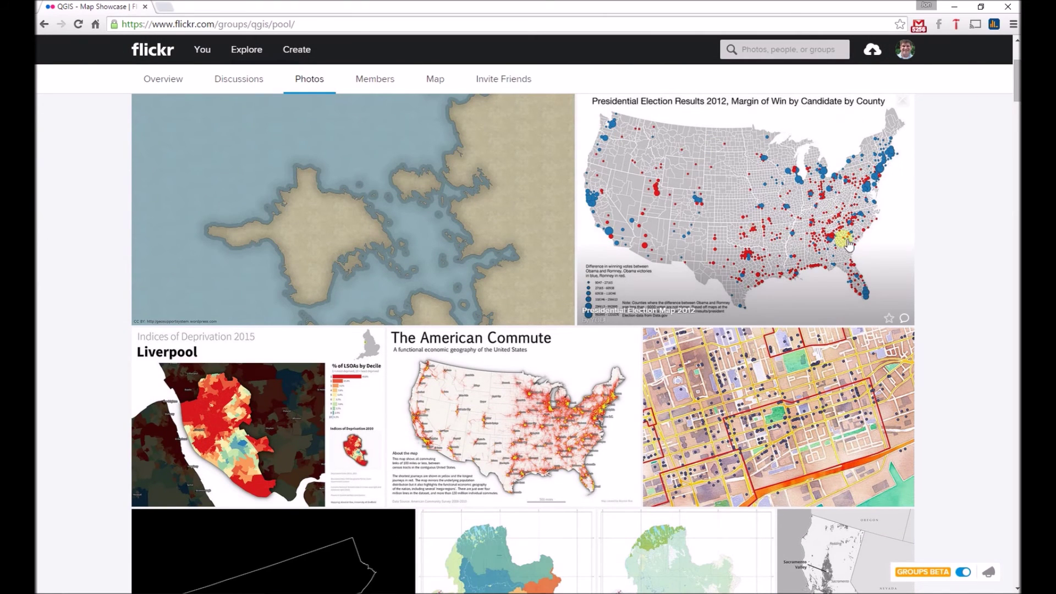
{"action": "left_click_drag", "start_coordinate": [1015, 87], "coordinate": [1016, 182]}
{"action": "scroll", "coordinate": [521, 343], "scroll_direction": "down", "scroll_amount": 1}
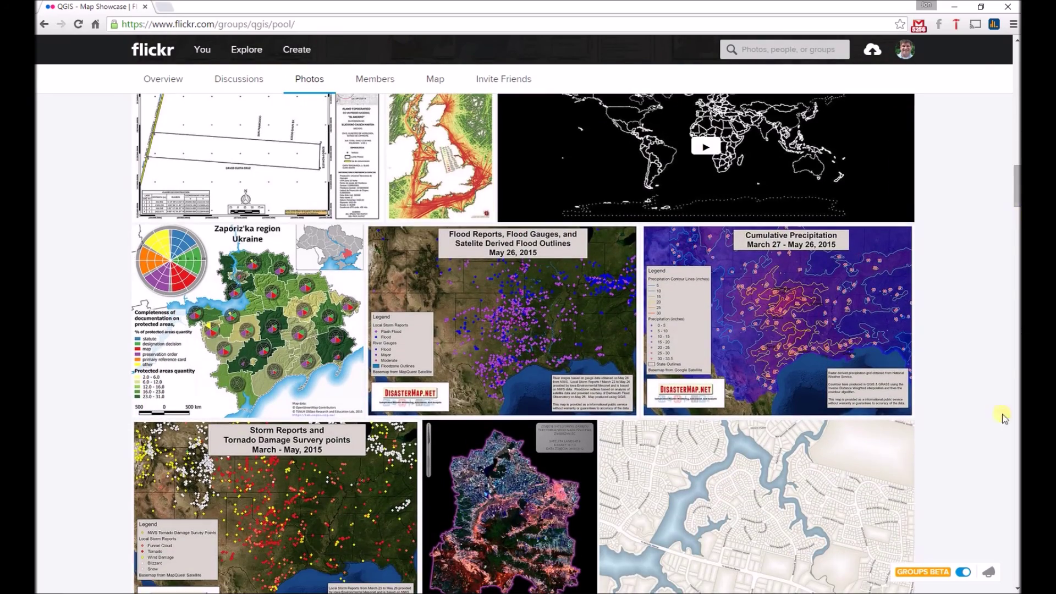